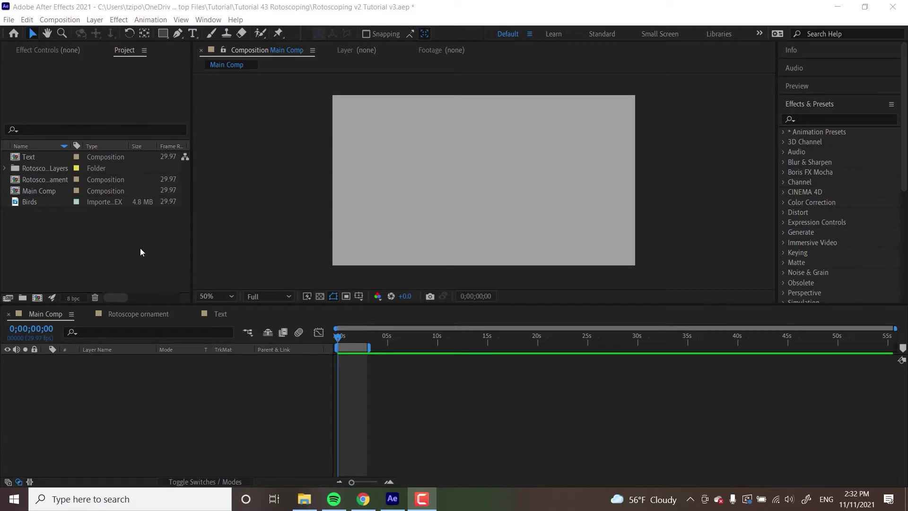
# Add the Birds footage to Main Comp as a layer named 'Rotobrushed Parrot'.
pyautogui.click(31, 203)
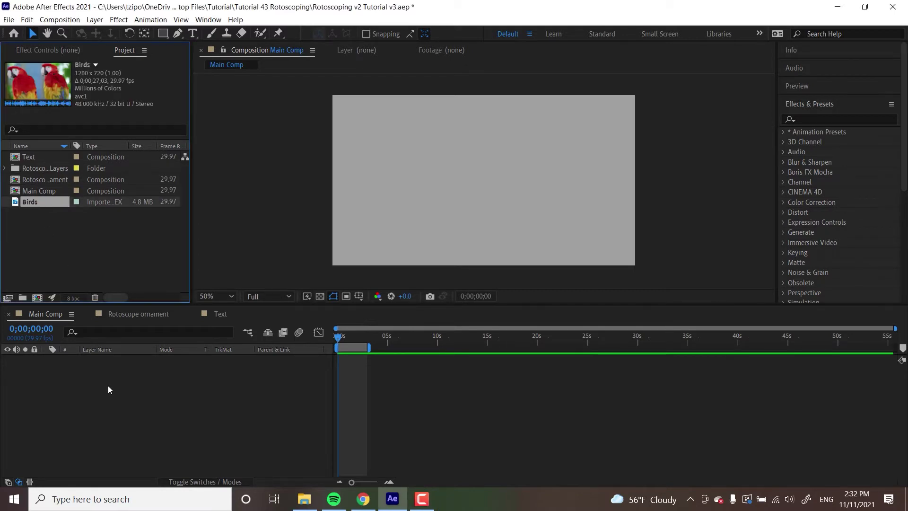
pyautogui.moveTo(29, 203); pyautogui.dragTo(92, 382)
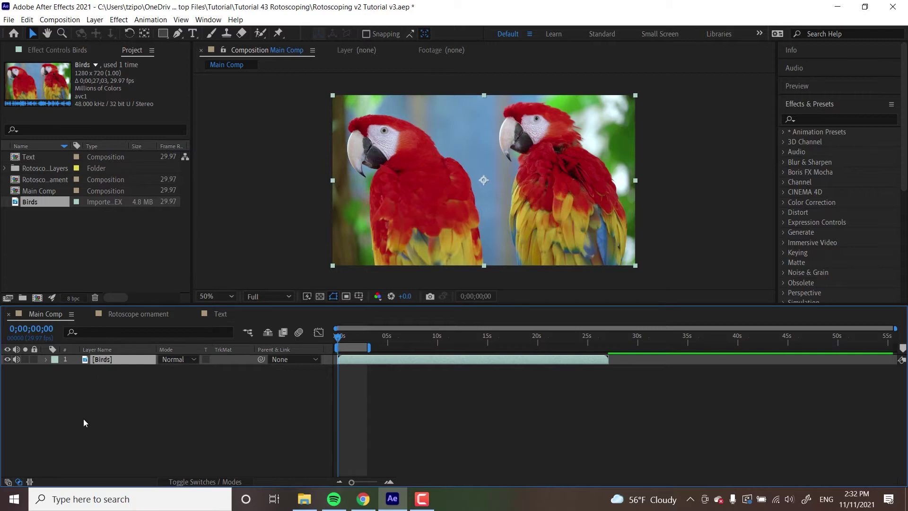
pyautogui.press('Return')
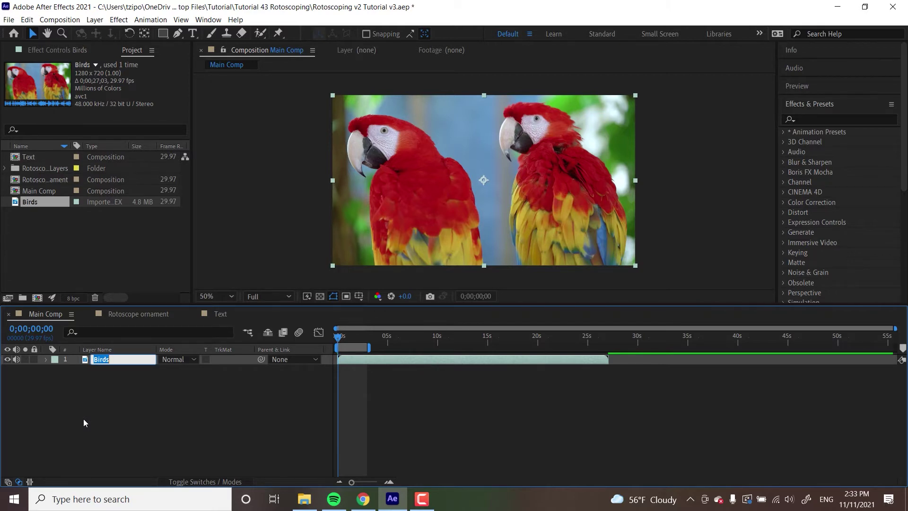
pyautogui.write('Rotobrushed pa')
pyautogui.press('BackSpace')
pyautogui.press('BackSpace')
pyautogui.press('BackSpace')
pyautogui.write('Parrot')
pyautogui.press('Return')
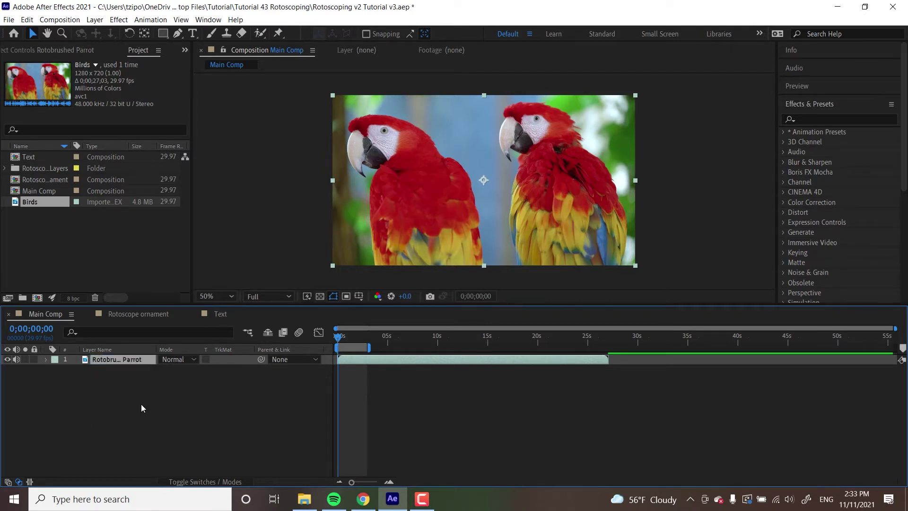
pyautogui.click(142, 404)
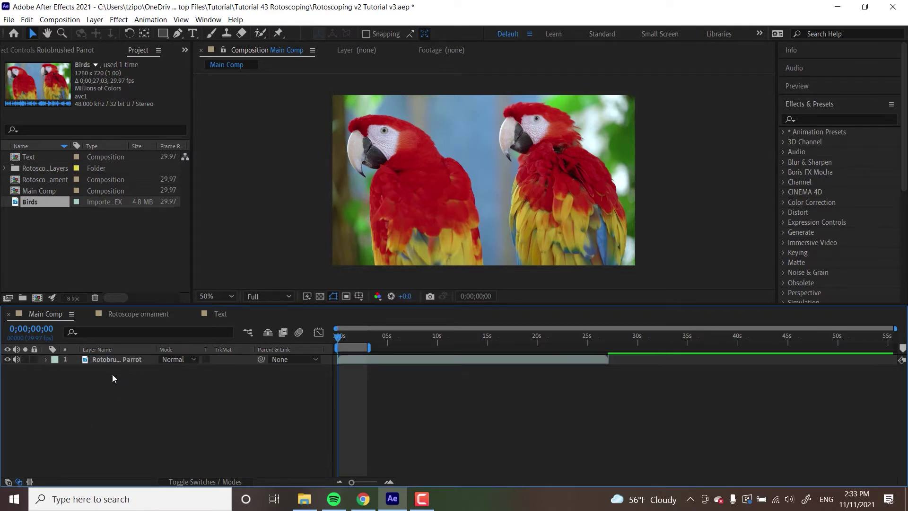
# Open the Rotobrushed Parrot layer in its own Layer viewer and switch to the Paint workspace.
pyautogui.doubleClick(102, 359)
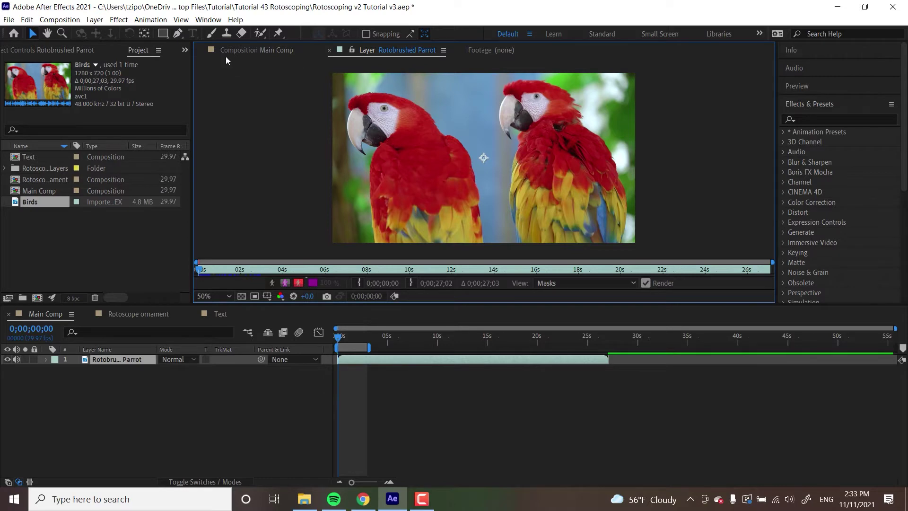
pyautogui.click(208, 20)
pyautogui.moveTo(215, 33)
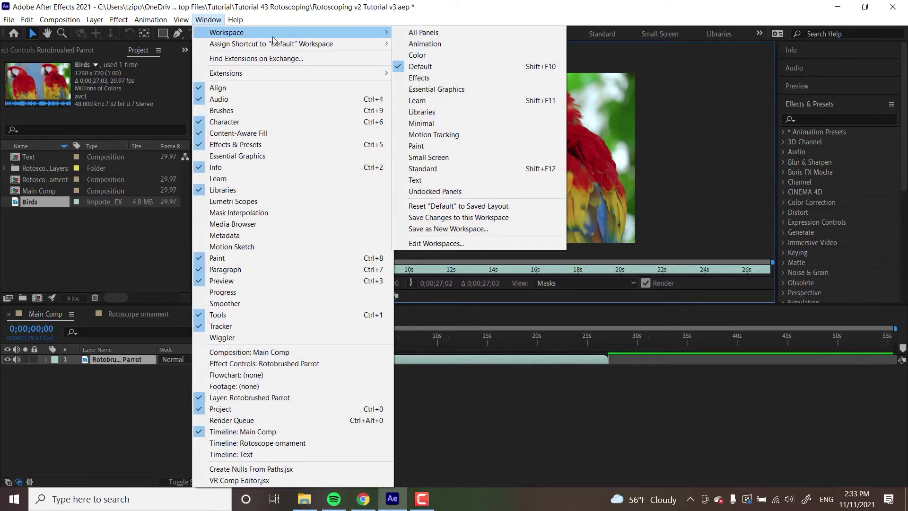
pyautogui.click(443, 148)
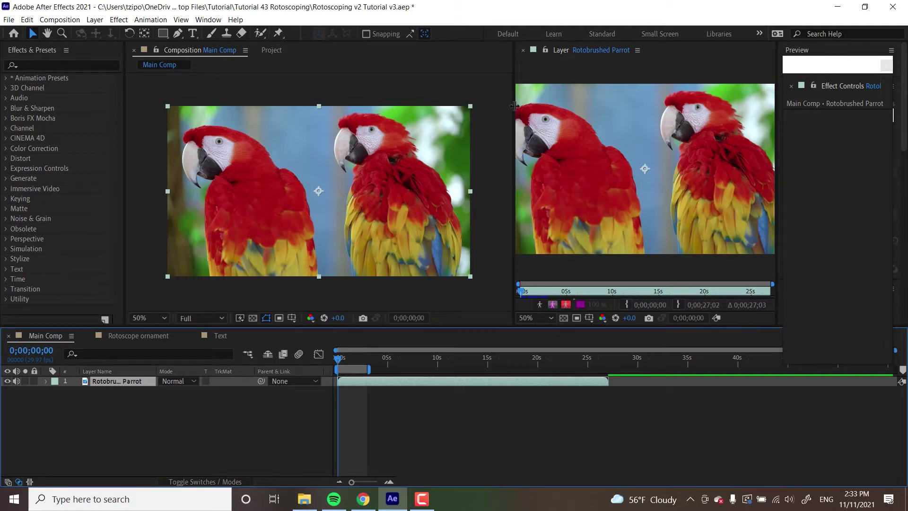
# Enlarge the Layer viewer showing the parrots and narrow the Main Comp viewer beside it.
pyautogui.moveTo(514, 106); pyautogui.dragTo(401, 126)
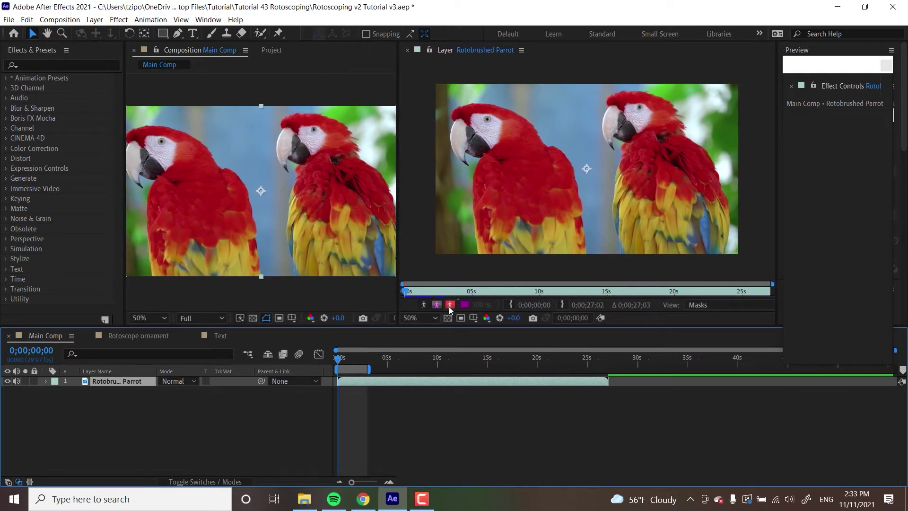
pyautogui.click(457, 73)
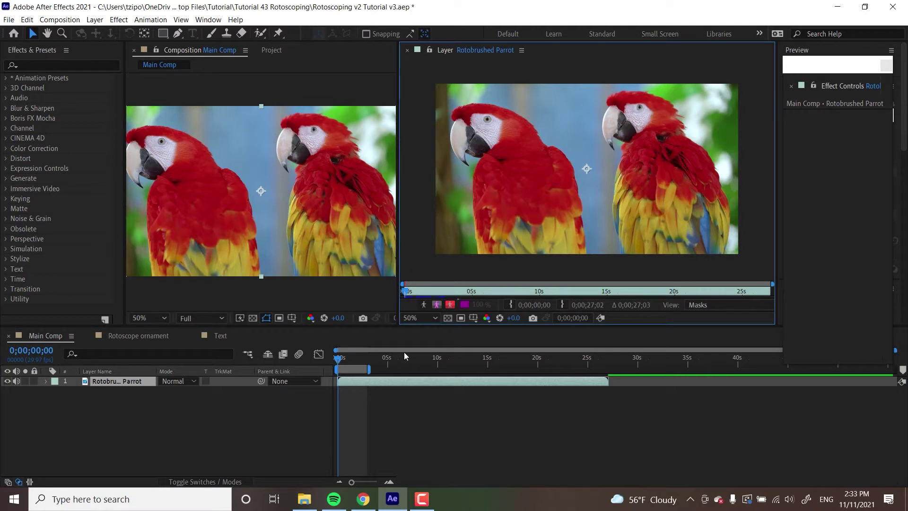
pyautogui.click(356, 383)
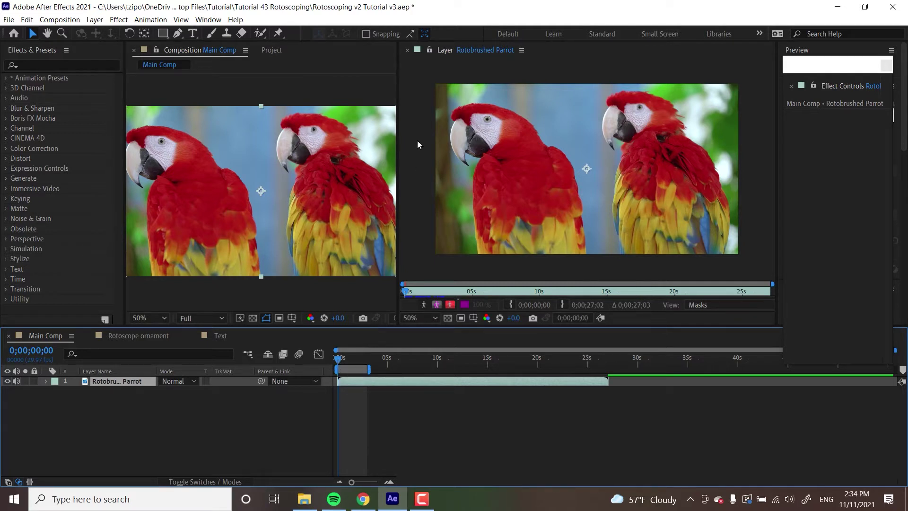
# Paint a Roto Brush foreground stroke on the right parrot, then subtract the left parrot and background.
pyautogui.click(260, 33)
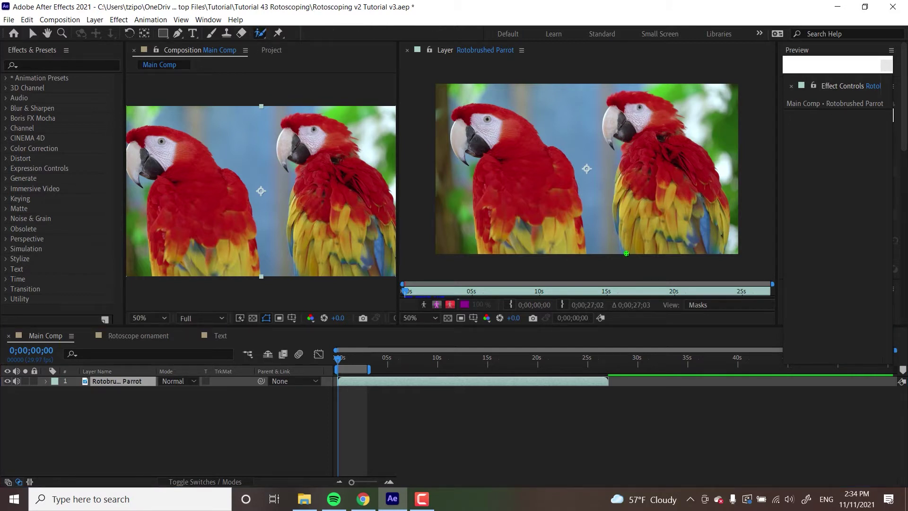
pyautogui.moveTo(627, 254)
pyautogui.mouseDown()
pyautogui.moveTo(611, 202)
pyautogui.moveTo(622, 141)
pyautogui.moveTo(614, 144)
pyautogui.moveTo(601, 126)
pyautogui.moveTo(609, 95)
pyautogui.moveTo(651, 91)
pyautogui.moveTo(672, 99)
pyautogui.moveTo(687, 134)
pyautogui.mouseUp()
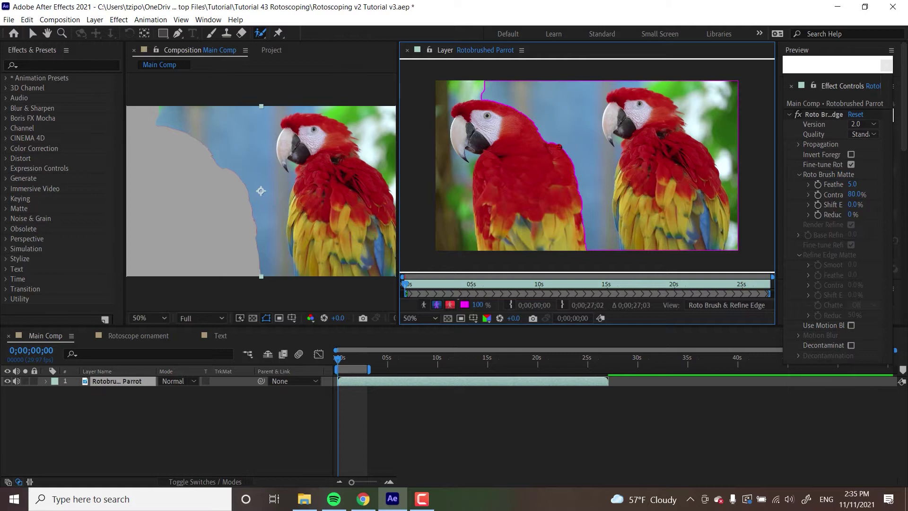
pyautogui.moveTo(563, 141)
pyautogui.mouseDown()
pyautogui.moveTo(553, 94)
pyautogui.moveTo(484, 83)
pyautogui.moveTo(481, 94)
pyautogui.moveTo(521, 138)
pyautogui.moveTo(559, 148)
pyautogui.mouseUp()
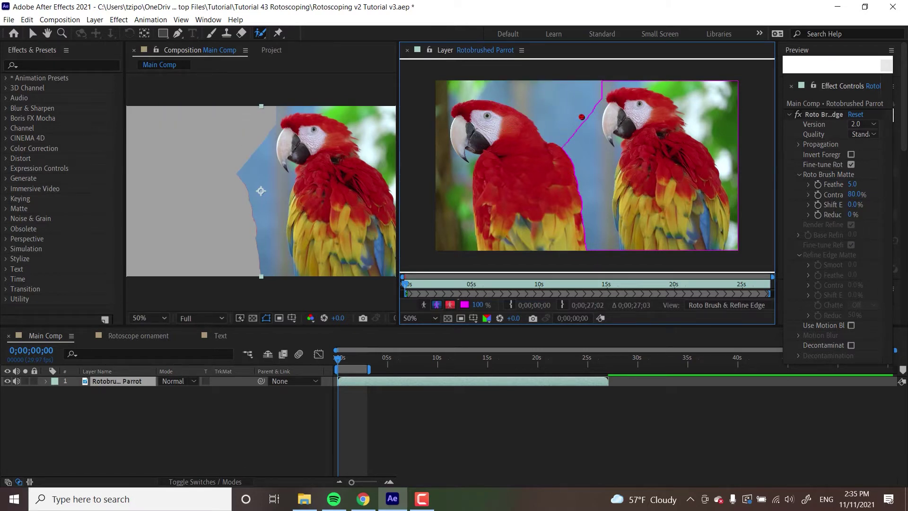
pyautogui.moveTo(582, 116)
pyautogui.mouseDown()
pyautogui.moveTo(602, 164)
pyautogui.moveTo(591, 194)
pyautogui.mouseUp()
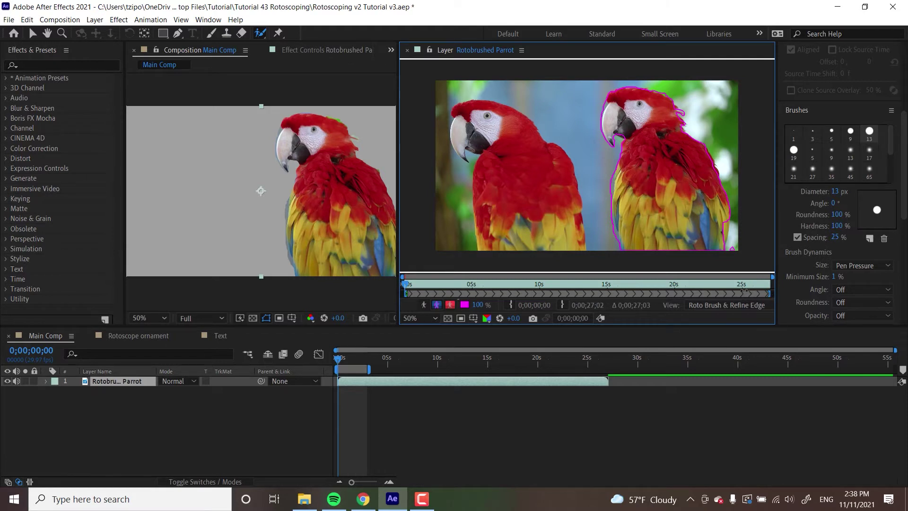
# Shorten the roto span to about 3 seconds, propagate the matte, and return to the first frame.
pyautogui.moveTo(742, 290); pyautogui.dragTo(551, 294)
pyautogui.moveTo(444, 294); pyautogui.dragTo(445, 294)
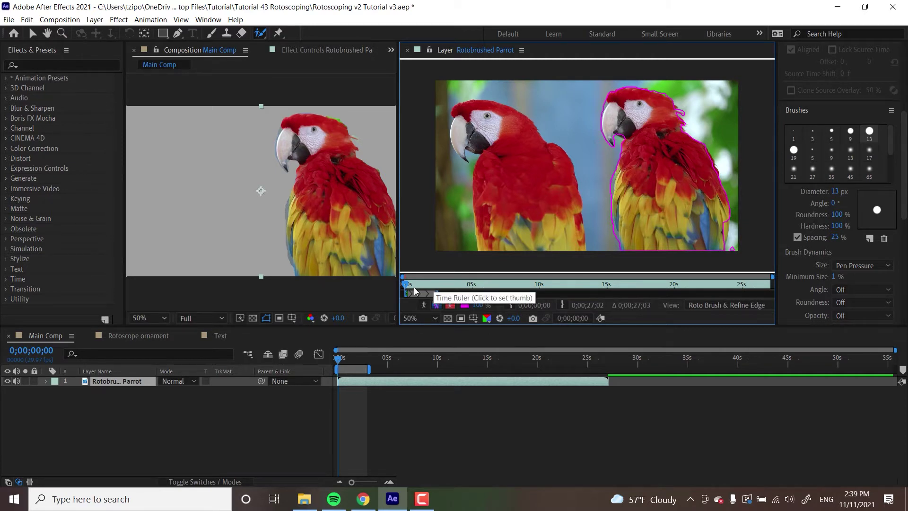
pyautogui.click(439, 285)
pyautogui.press('Home')
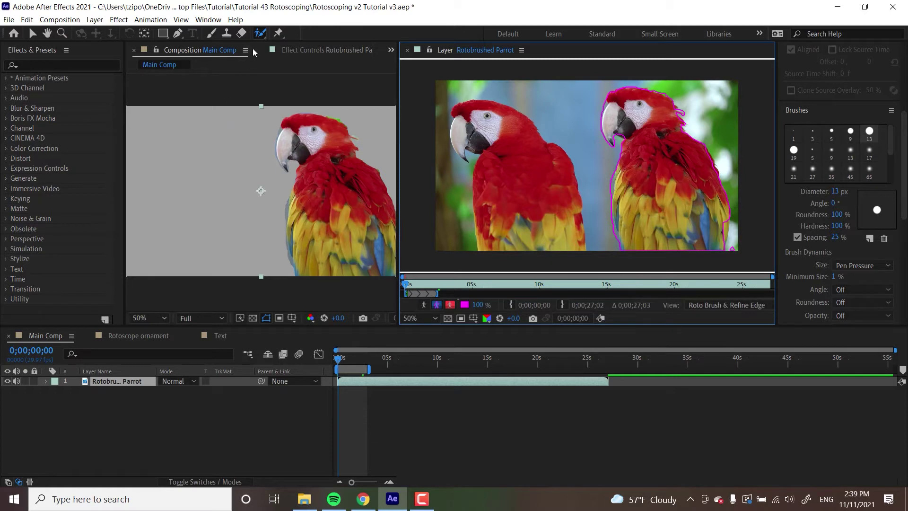
# Paint a Refine Edge stroke along the right parrot's head and neck.
pyautogui.click(261, 34)
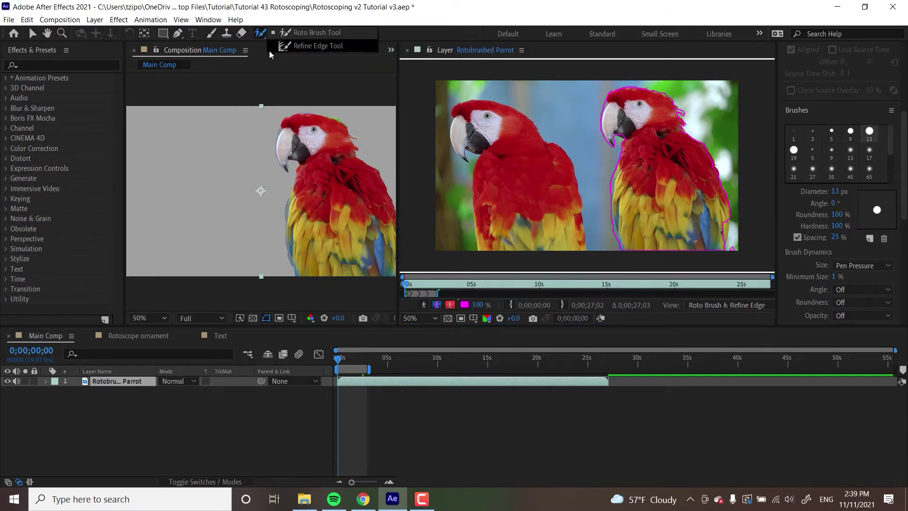
pyautogui.click(294, 45)
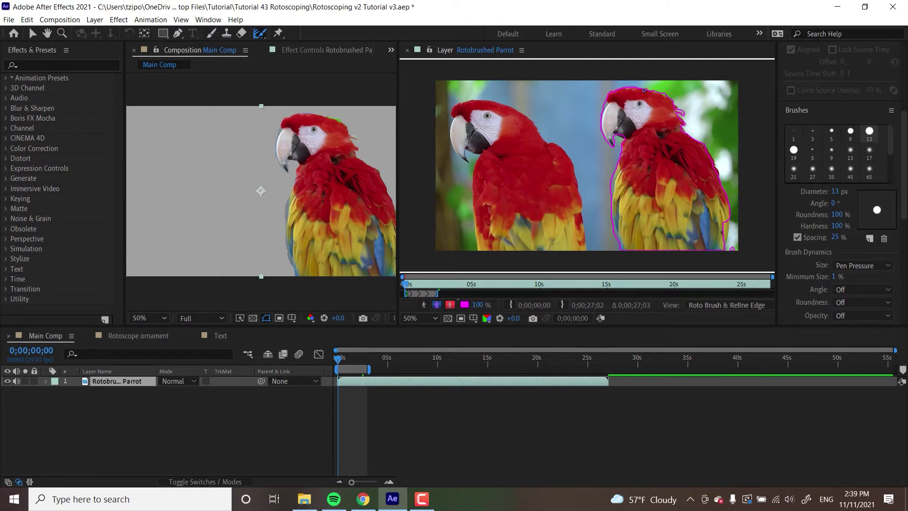
pyautogui.moveTo(644, 90)
pyautogui.mouseDown()
pyautogui.moveTo(681, 111)
pyautogui.moveTo(685, 133)
pyautogui.mouseUp()
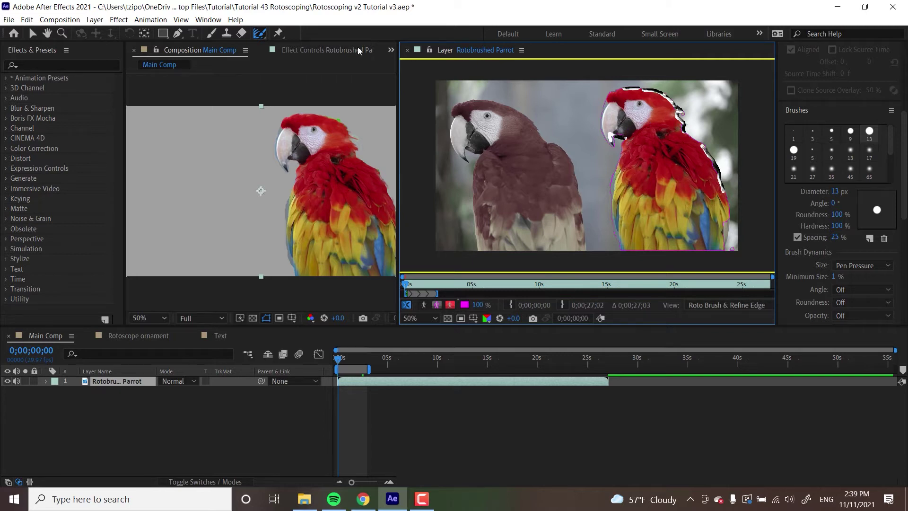
# Widen the Roto Brush & Refine Edge Effect Controls and undock them into a floating window.
pyautogui.click(302, 50)
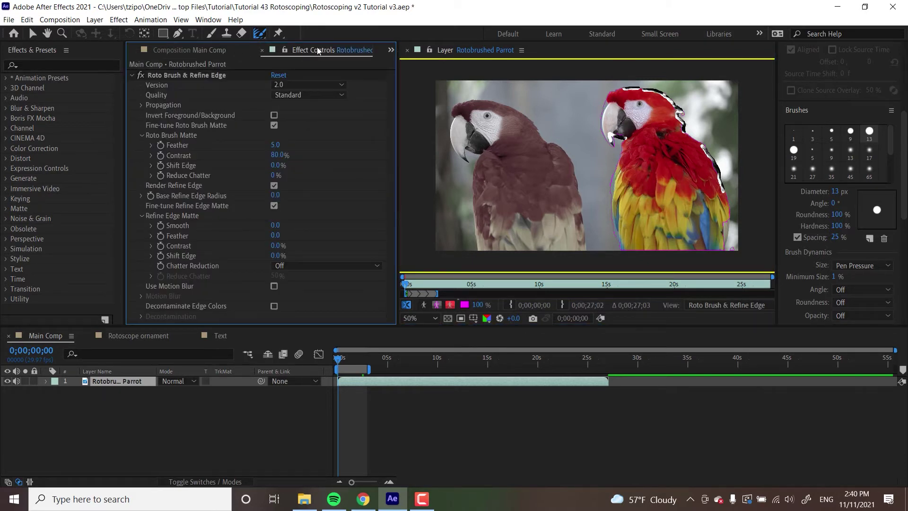
pyautogui.click(336, 48)
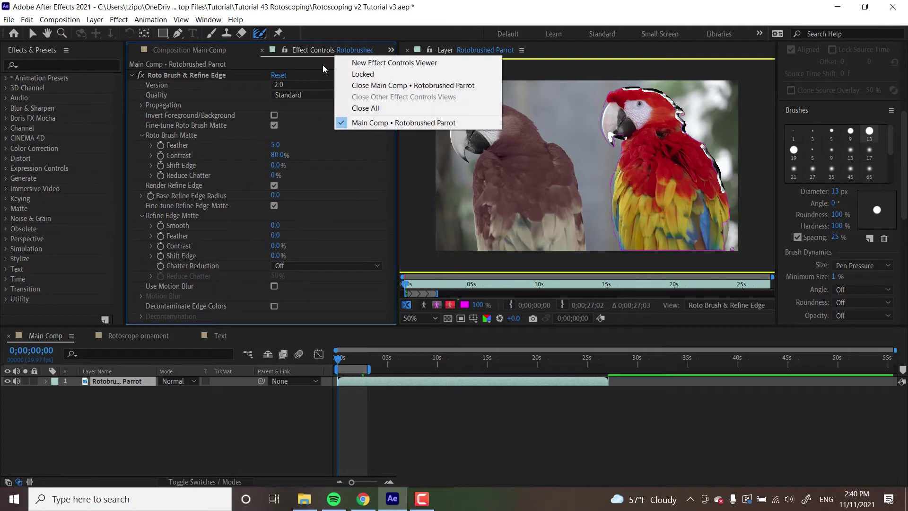
pyautogui.click(300, 51)
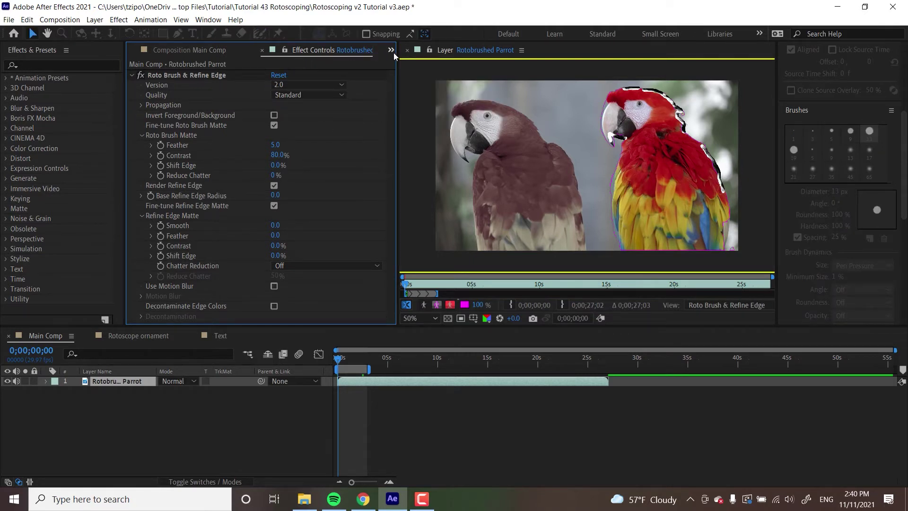
pyautogui.moveTo(399, 62); pyautogui.dragTo(449, 62)
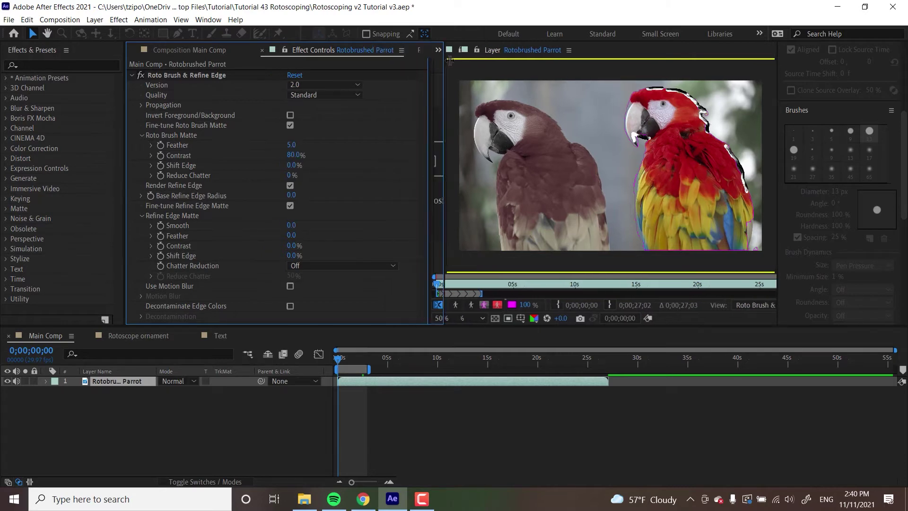
pyautogui.click(401, 50)
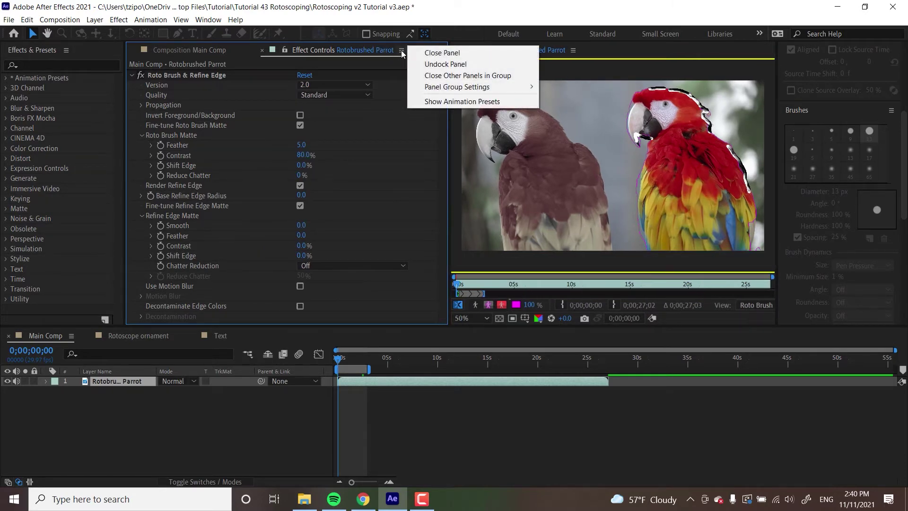
pyautogui.click(430, 63)
pyautogui.moveTo(246, 28); pyautogui.dragTo(185, 84)
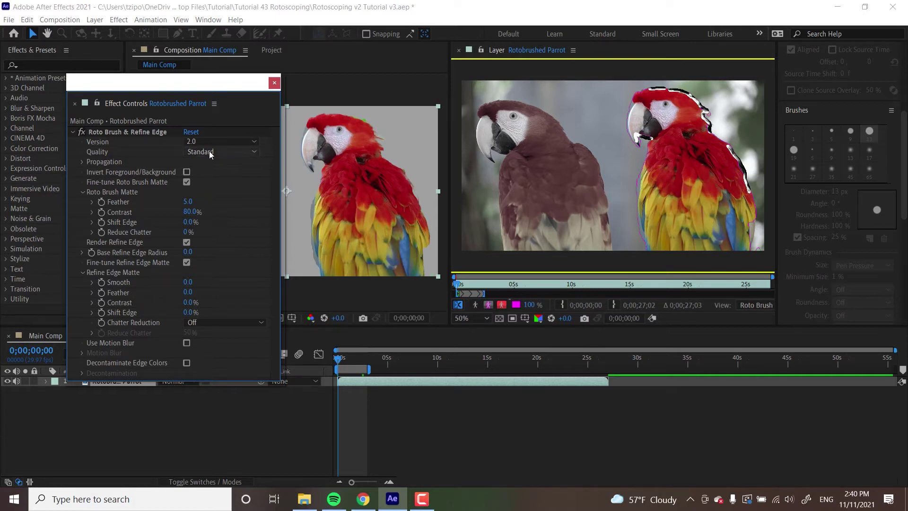
# Set Roto Brush Matte Feather 9, Contrast 75%, Shift Edge -95%, and re-dock Effect Controls.
pyautogui.click(84, 192)
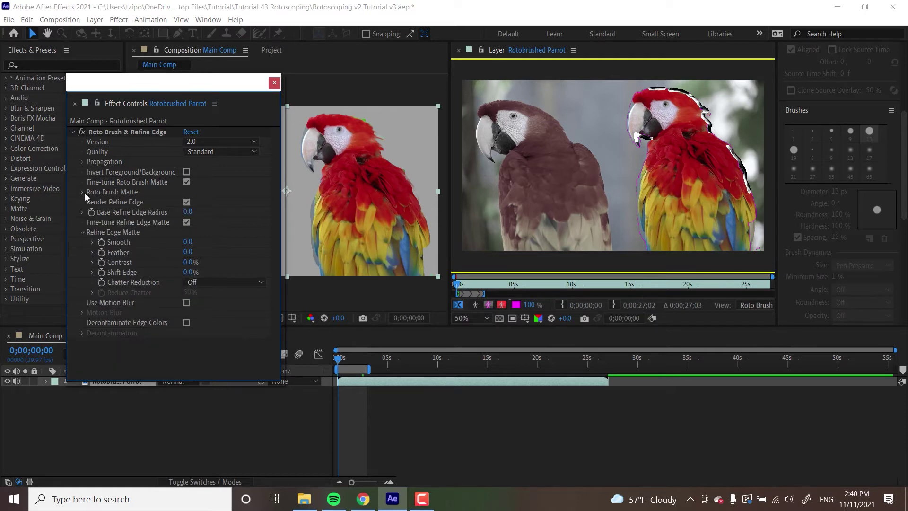
pyautogui.click(83, 193)
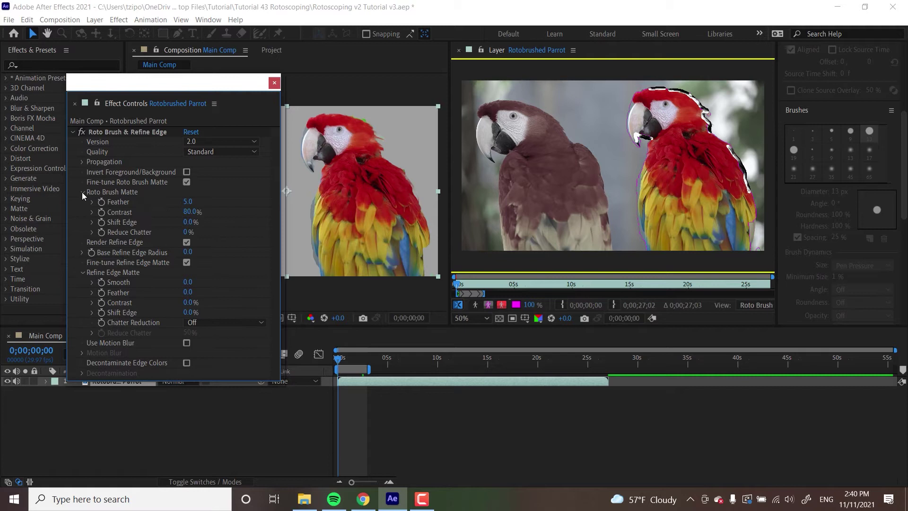
pyautogui.click(188, 202)
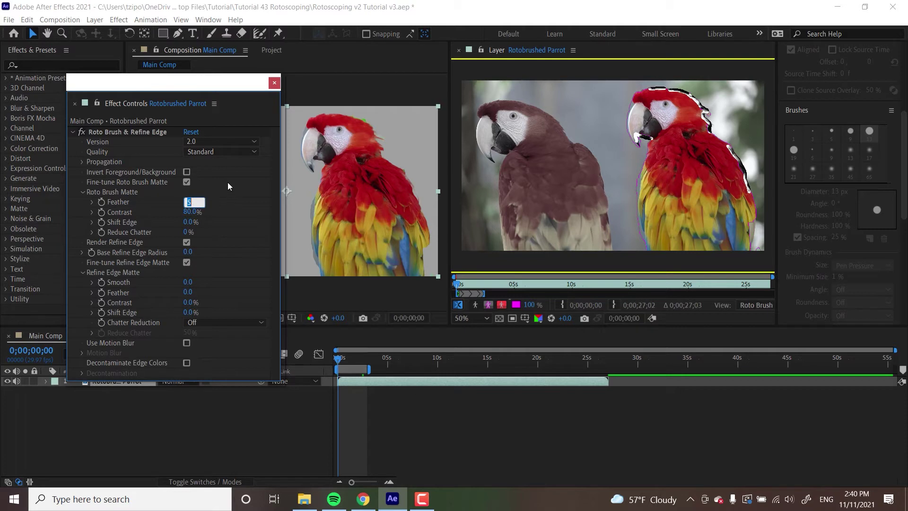
pyautogui.write('9')
pyautogui.press('Return')
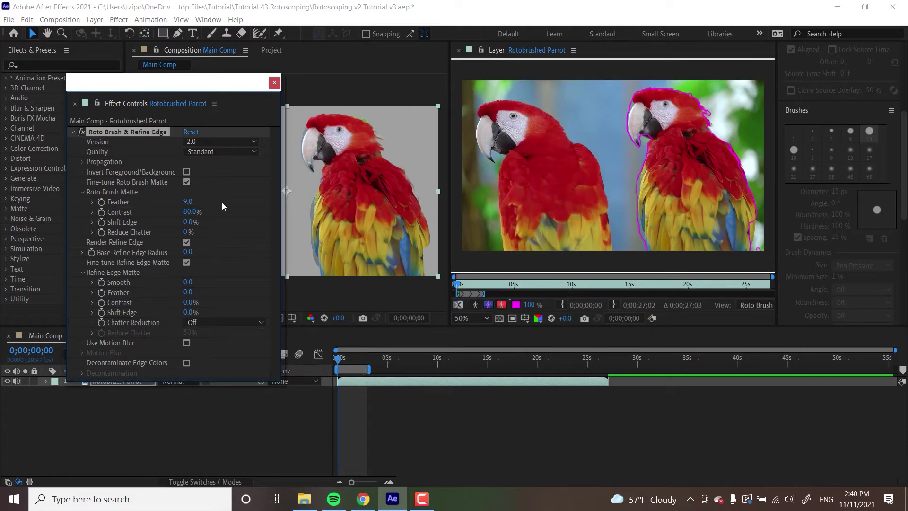
pyautogui.click(192, 212)
pyautogui.write('75')
pyautogui.press('Return')
pyautogui.click(188, 222)
pyautogui.write('-95')
pyautogui.press('Return')
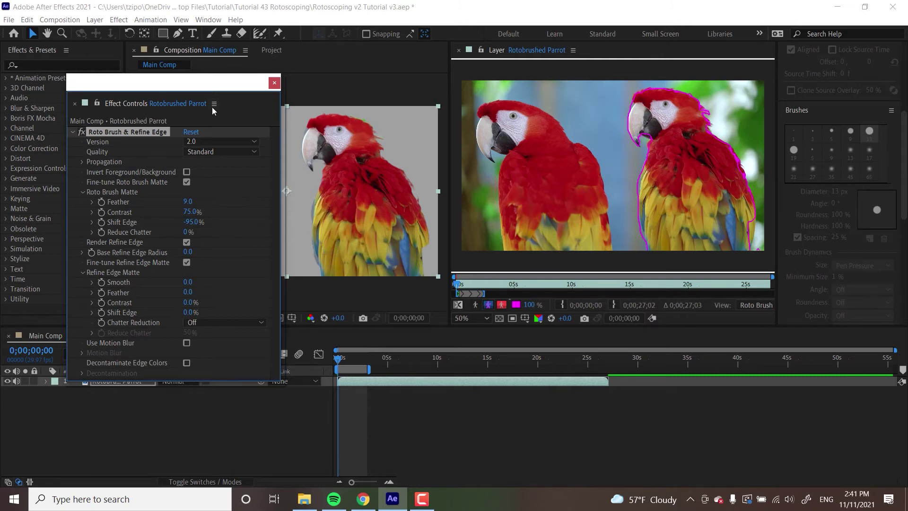
pyautogui.moveTo(232, 115); pyautogui.dragTo(56, 180)
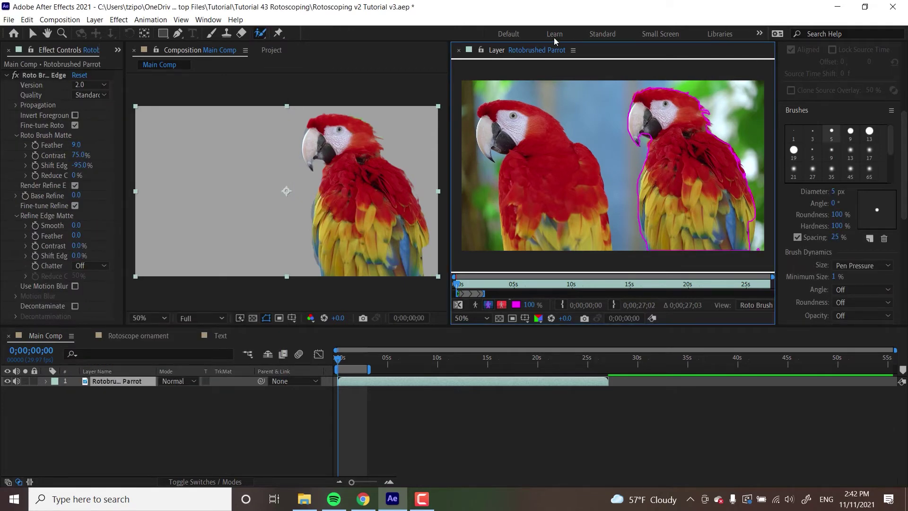
pyautogui.click(536, 51)
pyautogui.click(506, 50)
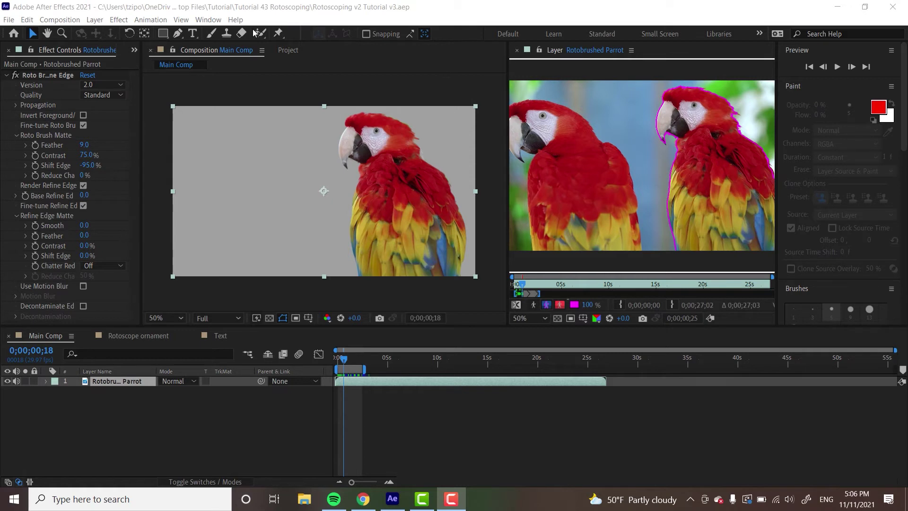
# Add Birds below the parrot as a layer named 'Background Video', then return to the comp start.
pyautogui.click(287, 50)
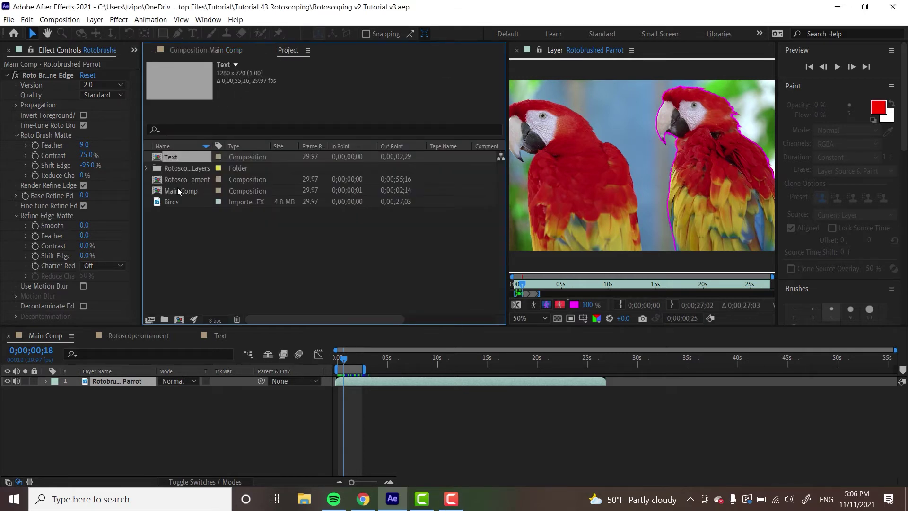
pyautogui.click(170, 202)
pyautogui.moveTo(169, 201); pyautogui.dragTo(78, 393)
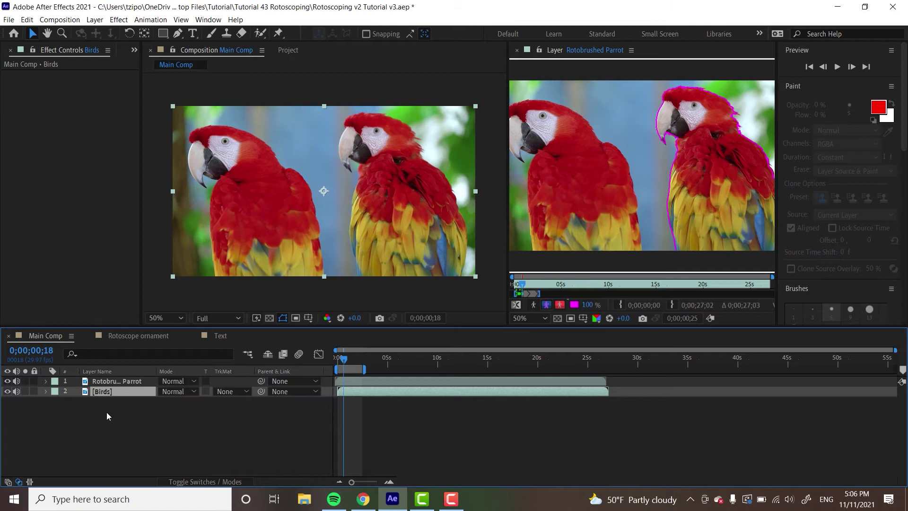
pyautogui.press('Return')
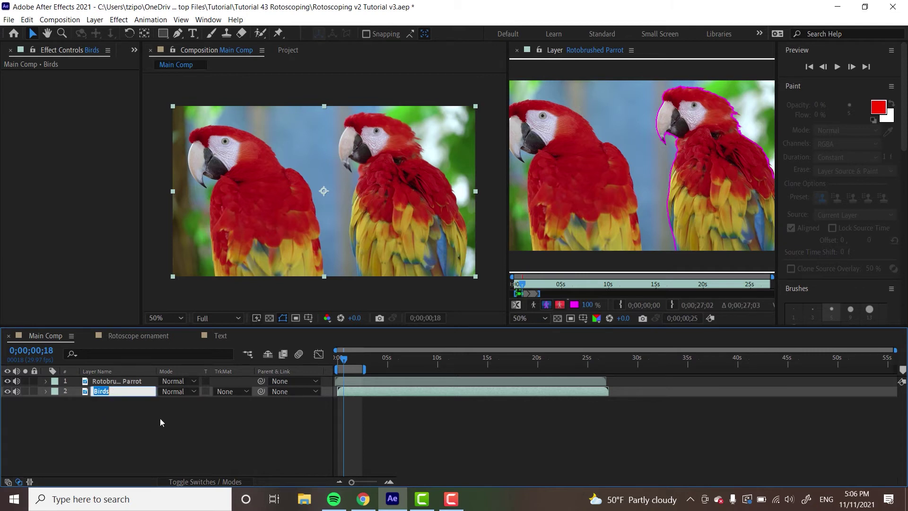
pyautogui.write('Background Video')
pyautogui.press('Return')
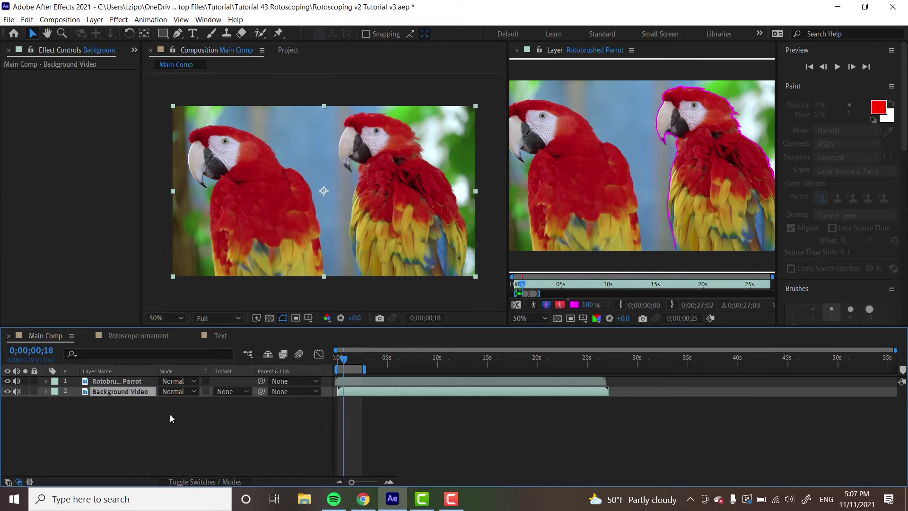
pyautogui.moveTo(357, 388); pyautogui.dragTo(355, 388)
pyautogui.click(334, 361)
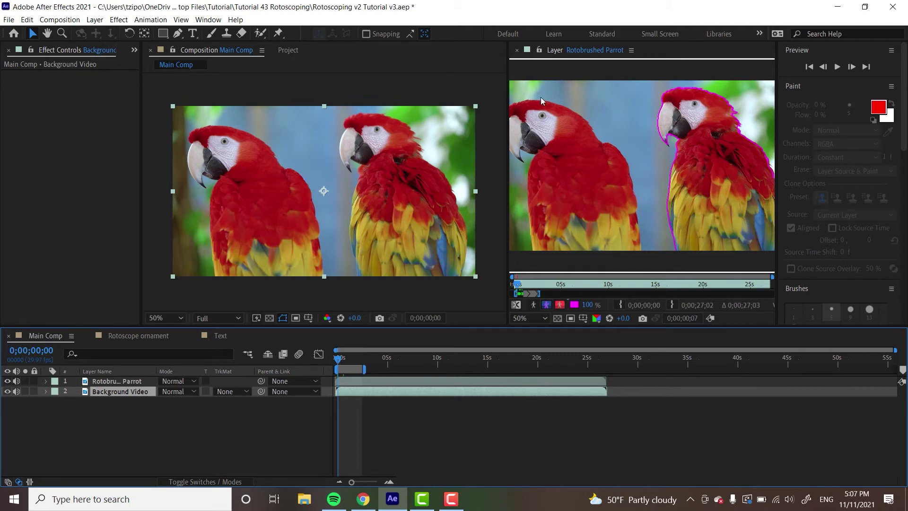
# Find Gaussian Blur in Effects & Presets, apply it to Background Video, and widen its settings panel.
pyautogui.click(209, 20)
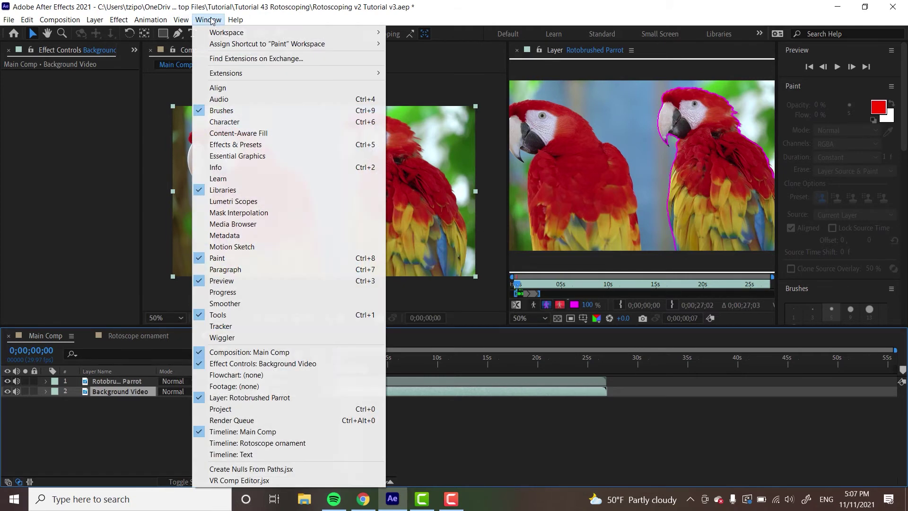
pyautogui.click(228, 145)
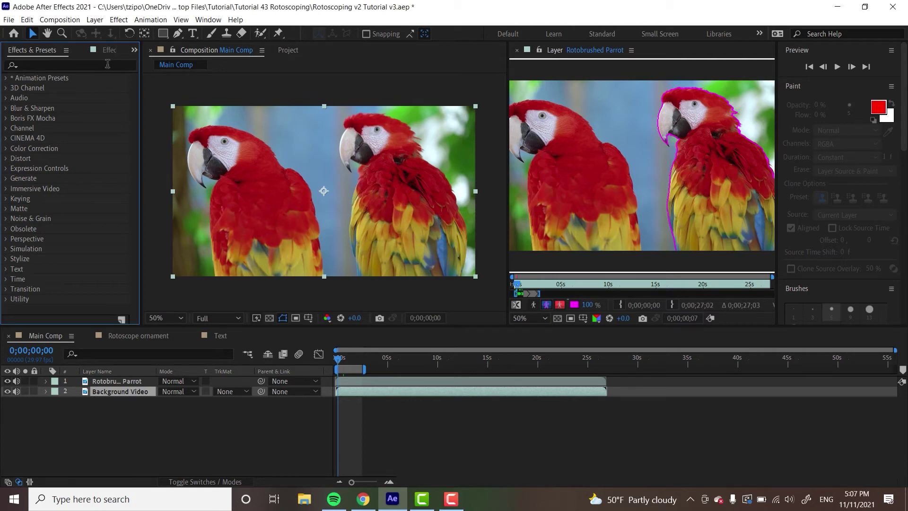
pyautogui.click(104, 65)
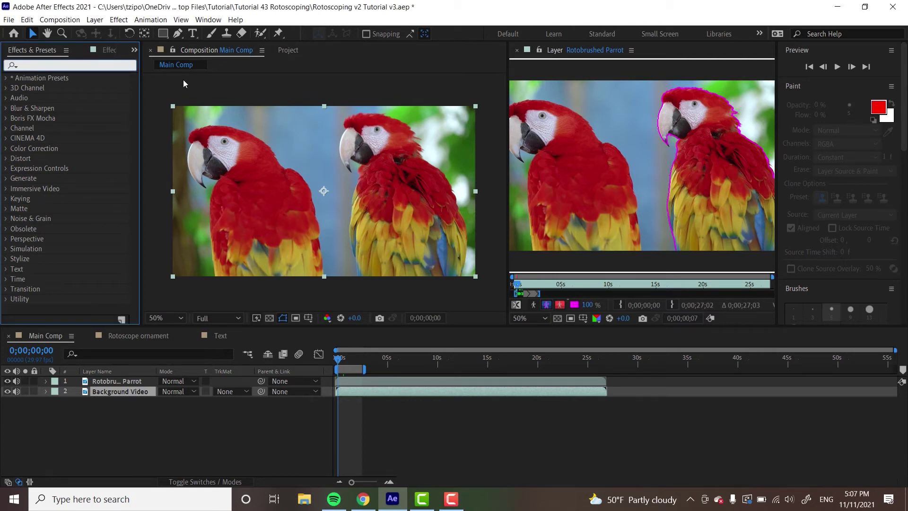
pyautogui.press('Down')
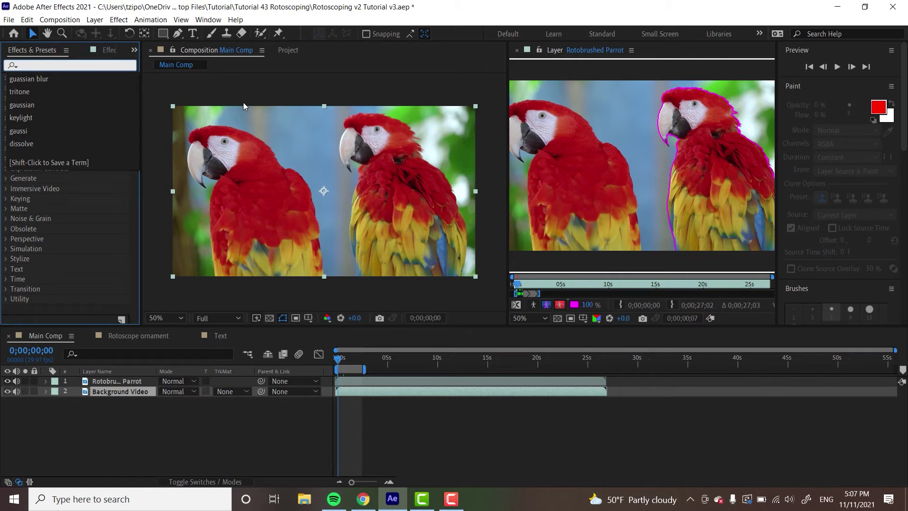
pyautogui.write('gau')
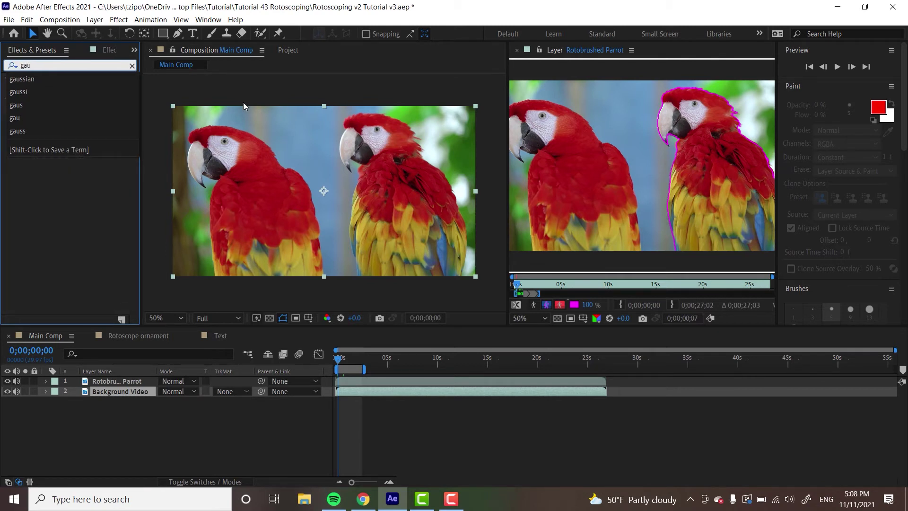
pyautogui.click(63, 200)
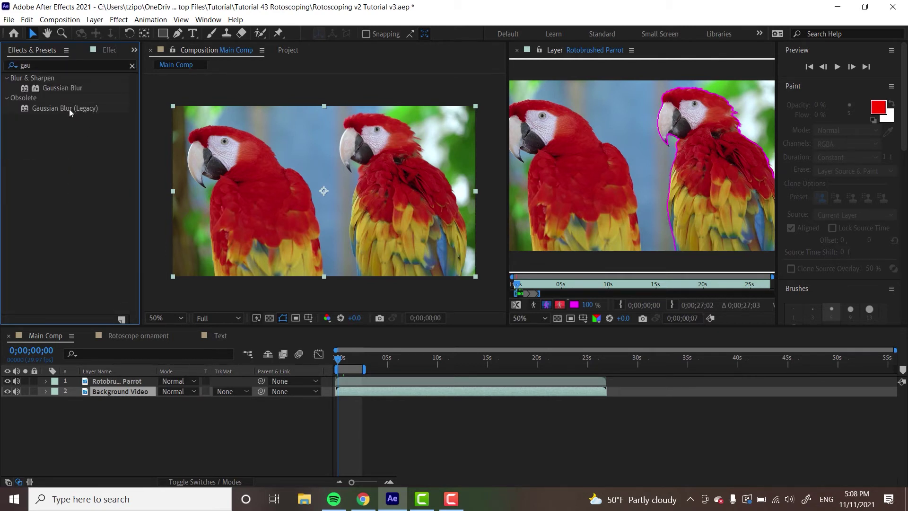
pyautogui.click(75, 88)
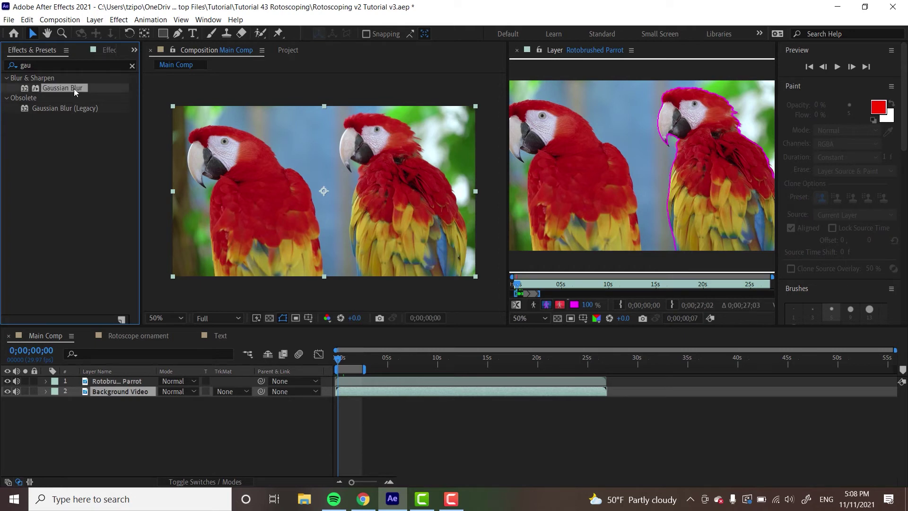
pyautogui.moveTo(61, 88); pyautogui.dragTo(120, 390)
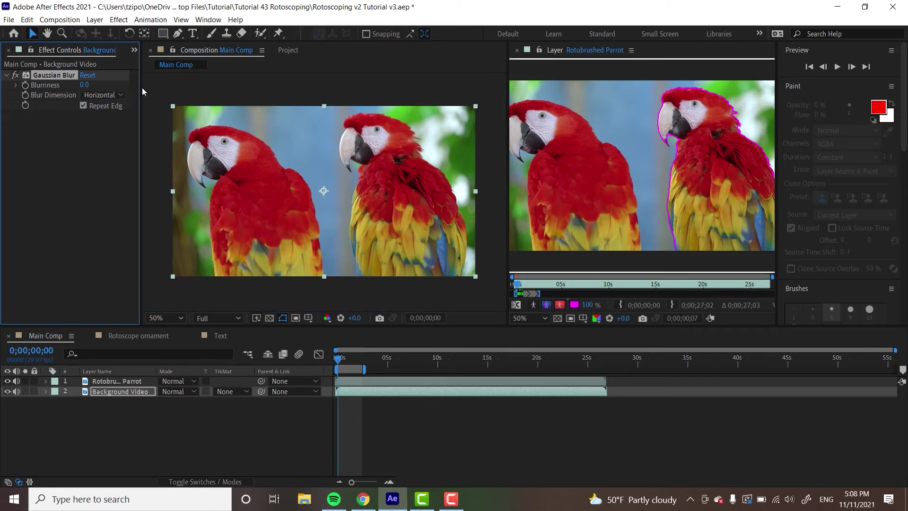
pyautogui.moveTo(142, 88)
pyautogui.mouseDown()
pyautogui.moveTo(230, 91)
pyautogui.moveTo(128, 98)
pyautogui.mouseUp()
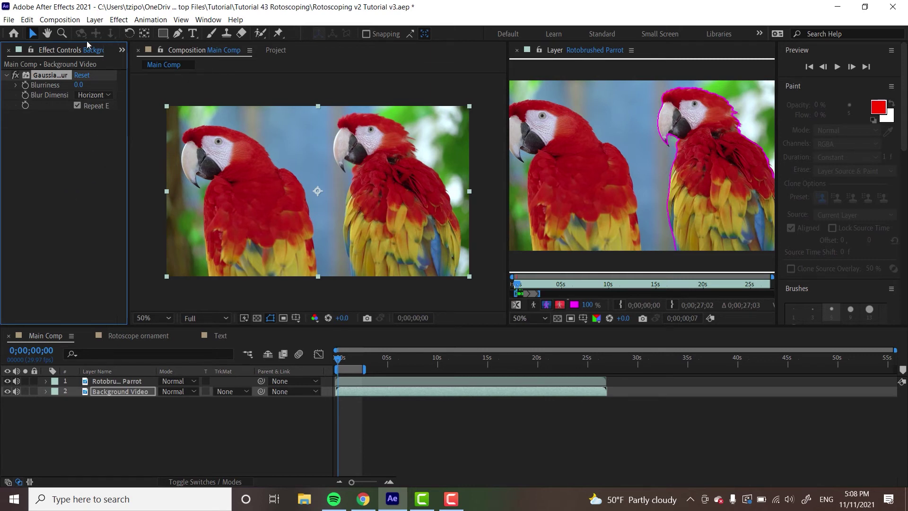
# Detach the Effects & Presets panel and dock it beside the composition viewer.
pyautogui.click(121, 50)
pyautogui.click(163, 64)
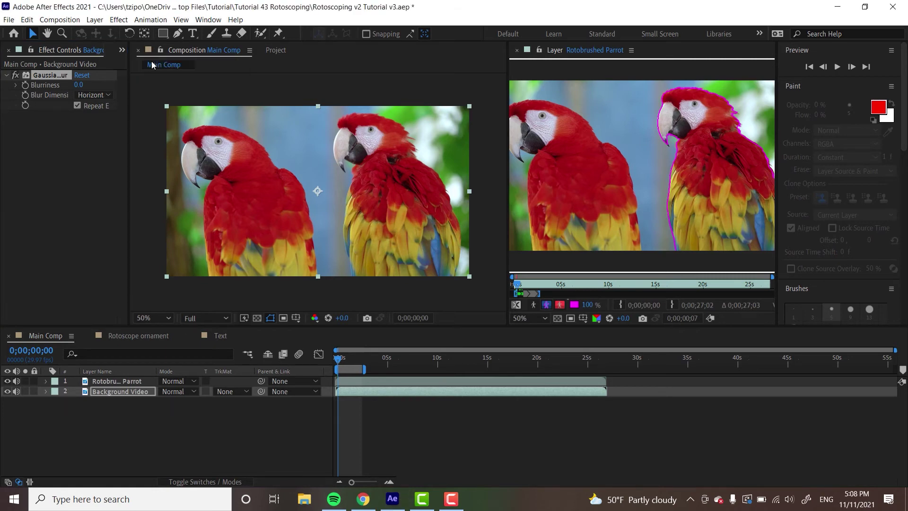
pyautogui.click(69, 52)
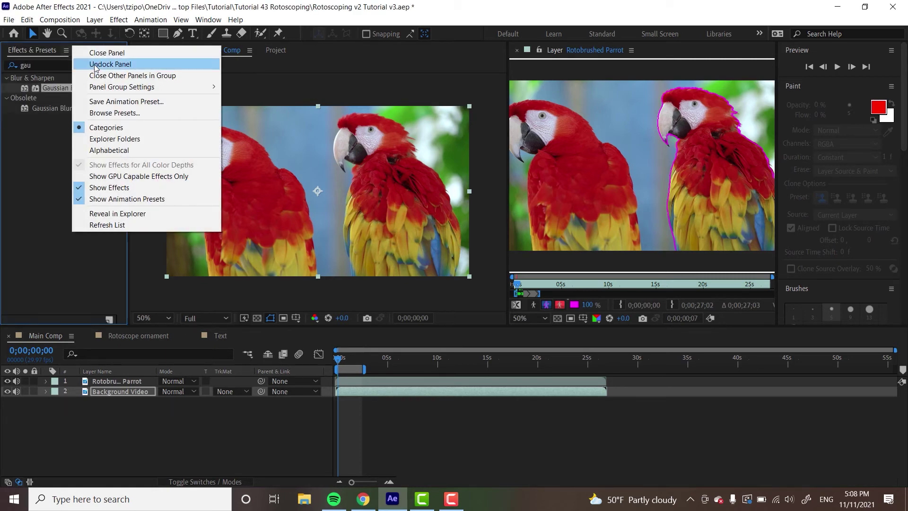
pyautogui.click(95, 65)
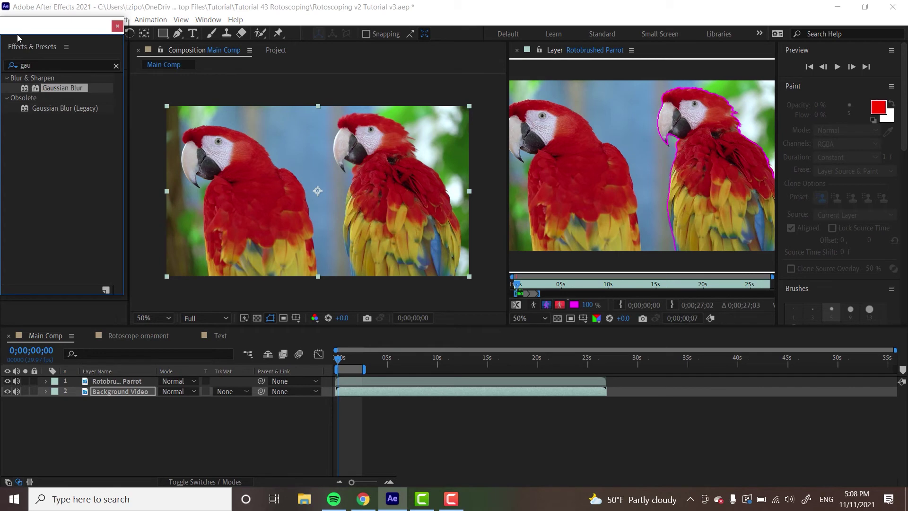
pyautogui.moveTo(18, 44); pyautogui.dragTo(527, 112)
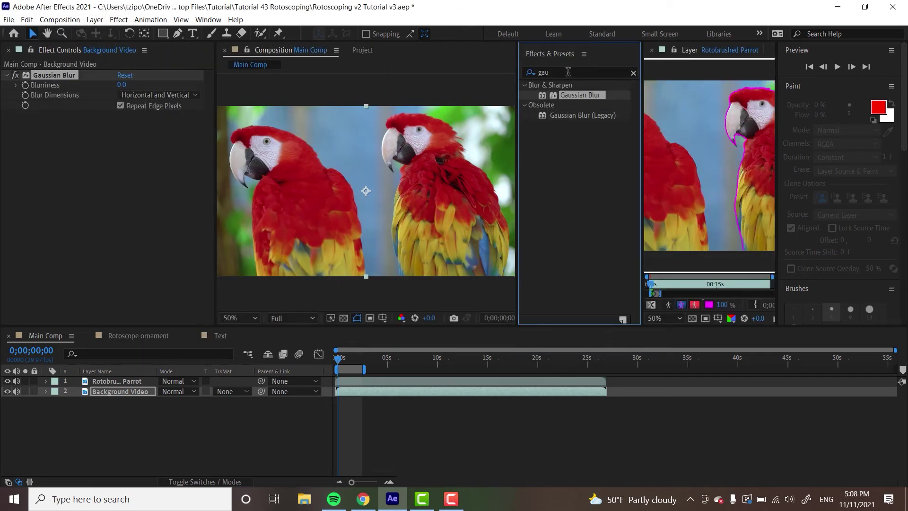
# Apply Tritone to Background Video with grey Midtones of 737373.
pyautogui.click(569, 72)
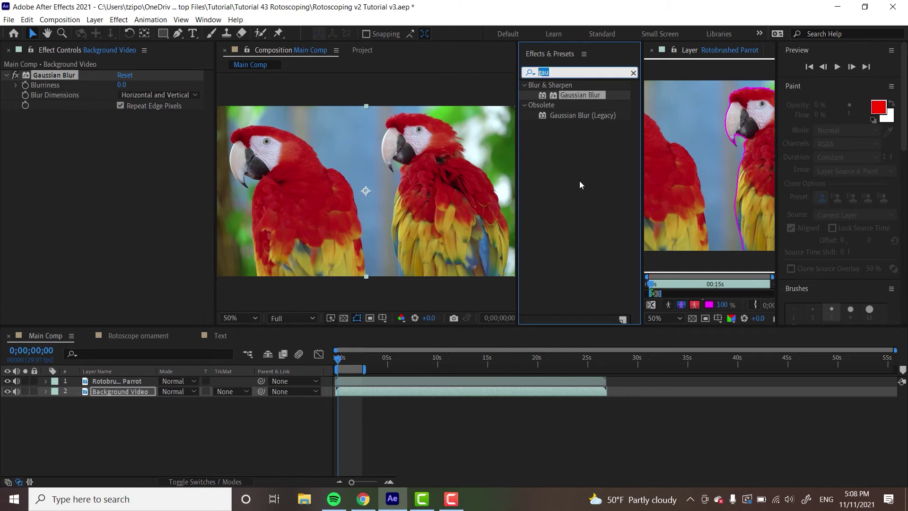
pyautogui.write('tritone')
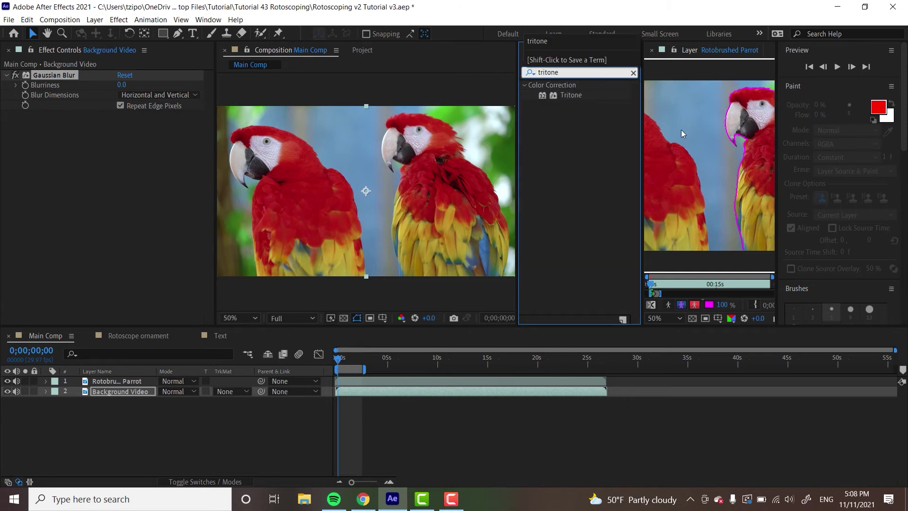
pyautogui.moveTo(569, 95); pyautogui.dragTo(376, 391)
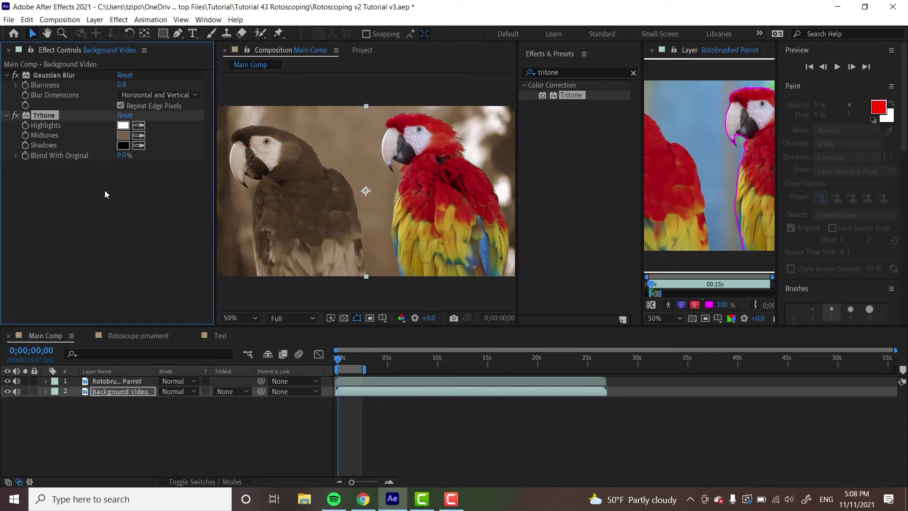
pyautogui.click(124, 135)
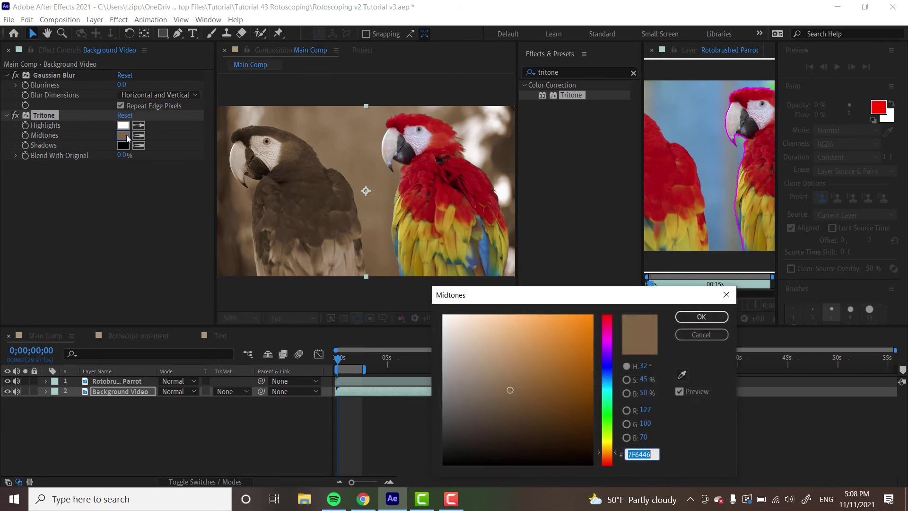
pyautogui.moveTo(450, 387); pyautogui.dragTo(431, 397)
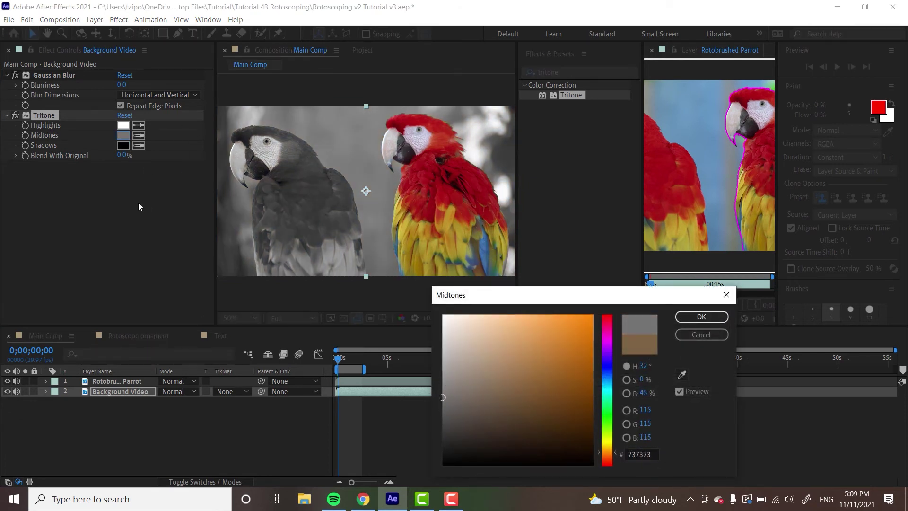
pyautogui.click(686, 317)
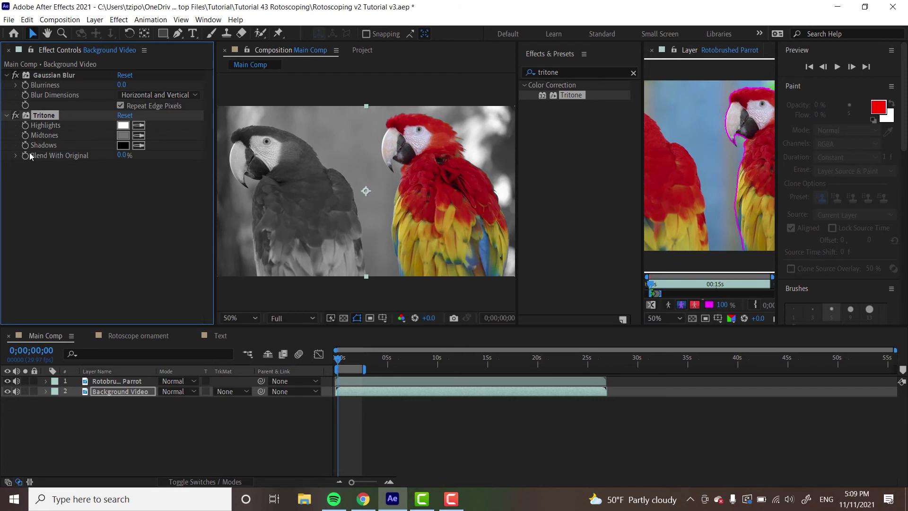
# Compare colours by raising Tritone Blend With Original to 100% and moving to about one second.
pyautogui.click(30, 85)
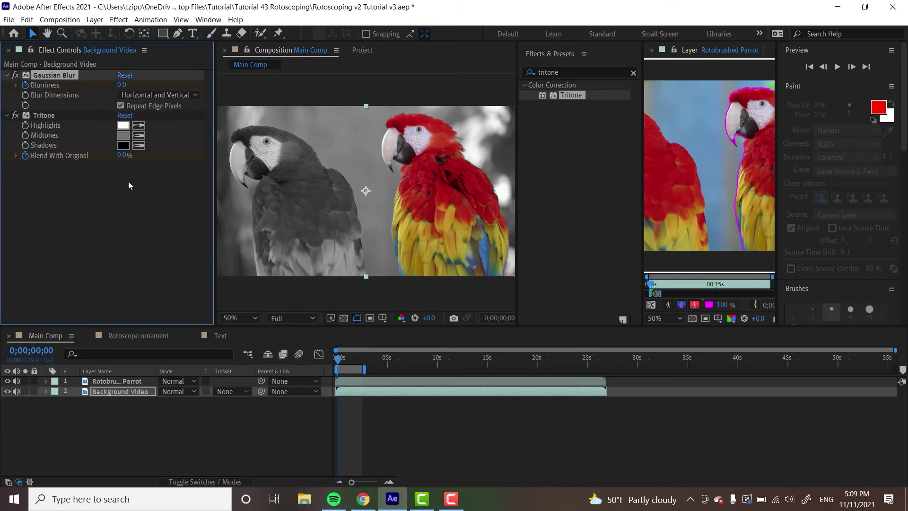
pyautogui.moveTo(121, 156); pyautogui.dragTo(180, 156)
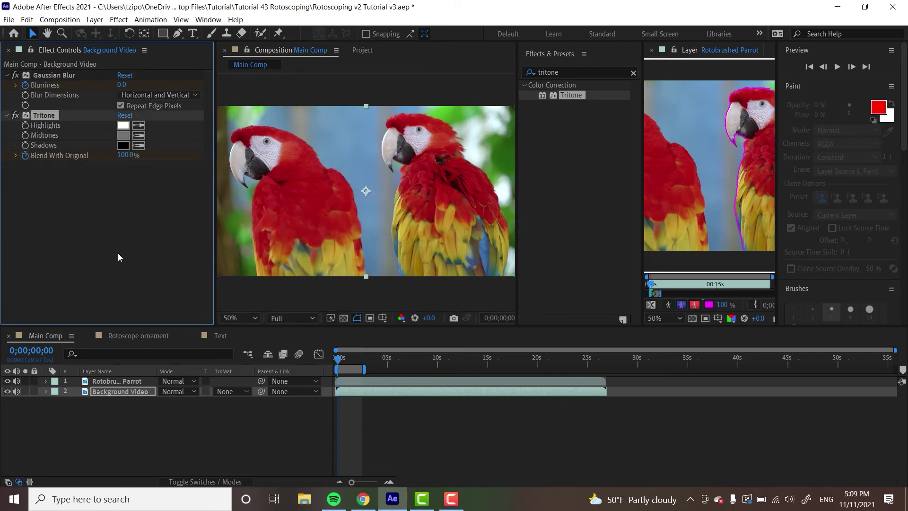
pyautogui.click(339, 360)
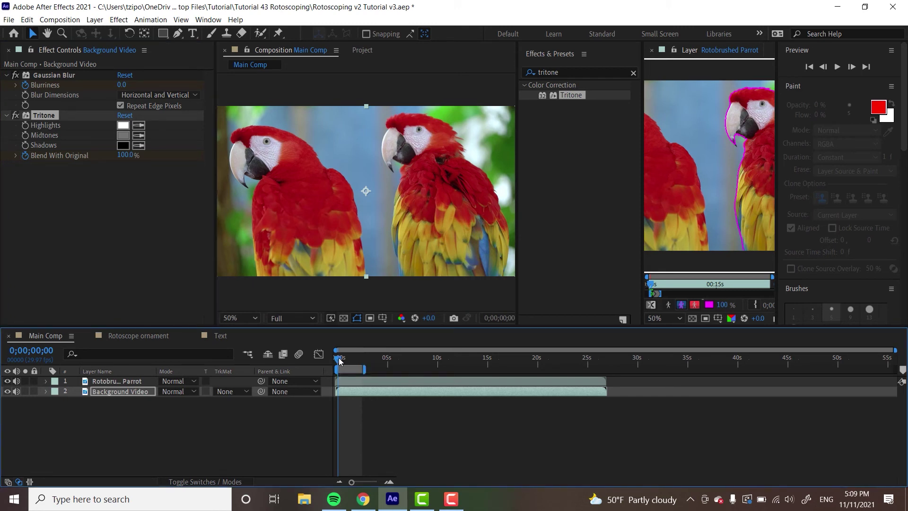
pyautogui.moveTo(339, 360); pyautogui.dragTo(349, 359)
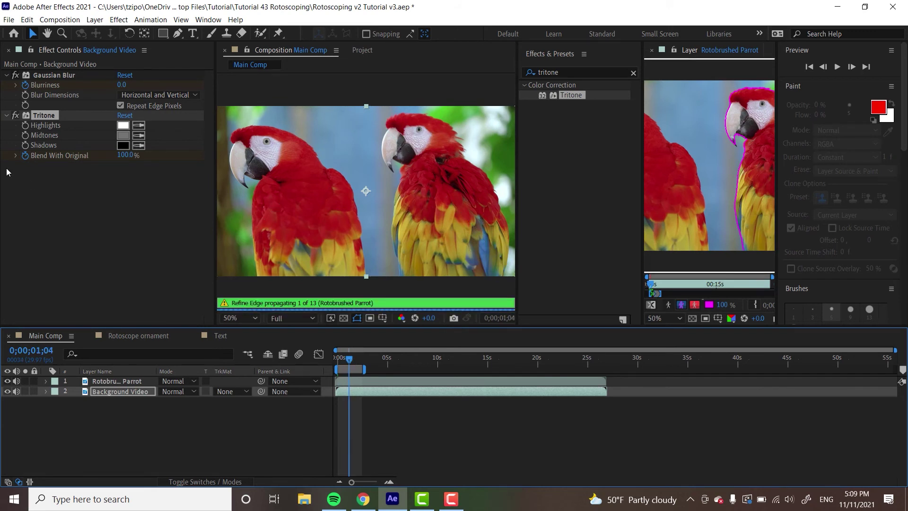
# Set Gaussian Blur Blurriness to 20 and Tritone Blend With Original to 0%.
pyautogui.click(121, 85)
pyautogui.write('20')
pyautogui.press('Return')
pyautogui.click(130, 154)
pyautogui.write('0')
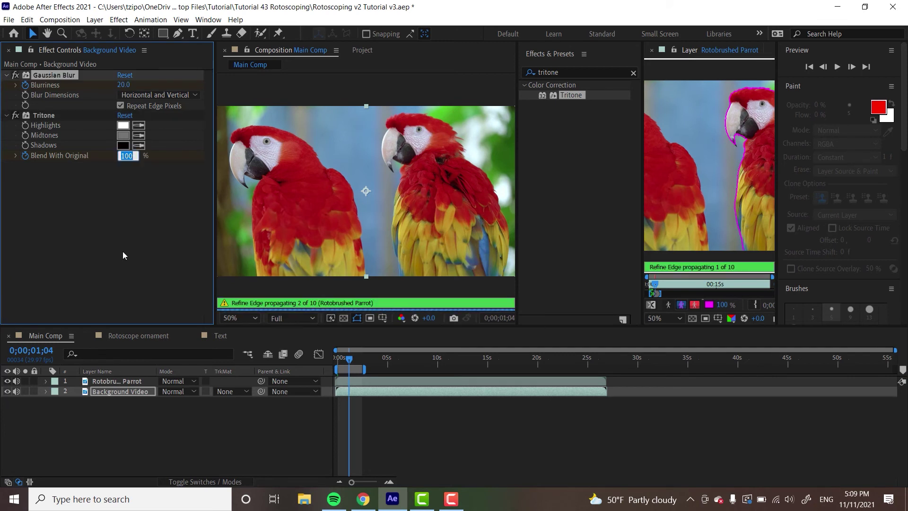
pyautogui.press('Return')
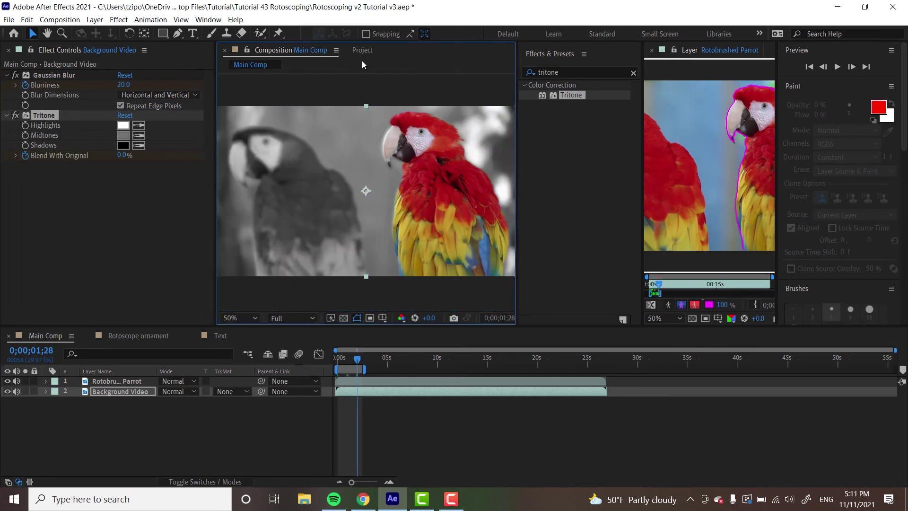
# Drag the Text comp from the Project panel into Main Comp as layer 2, above Background Video.
pyautogui.click(367, 52)
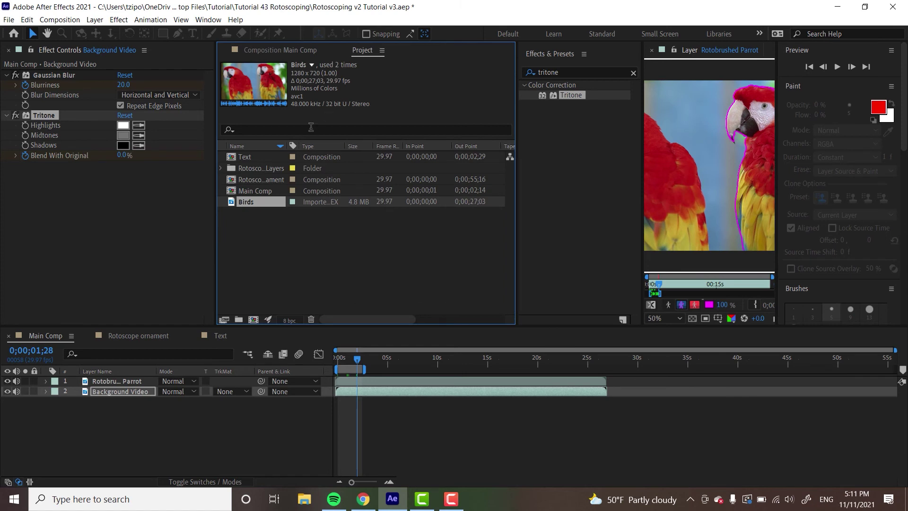
pyautogui.click(242, 161)
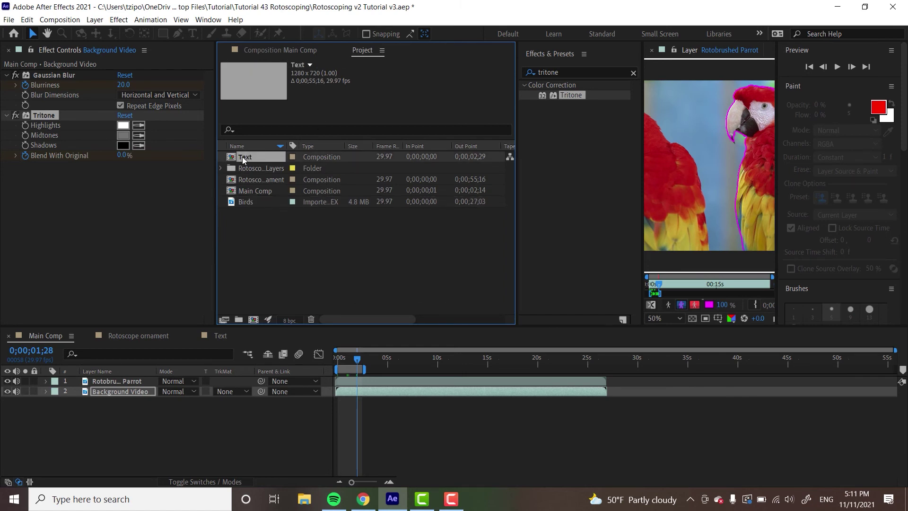
pyautogui.moveTo(242, 157); pyautogui.dragTo(122, 389)
pyautogui.click(121, 391)
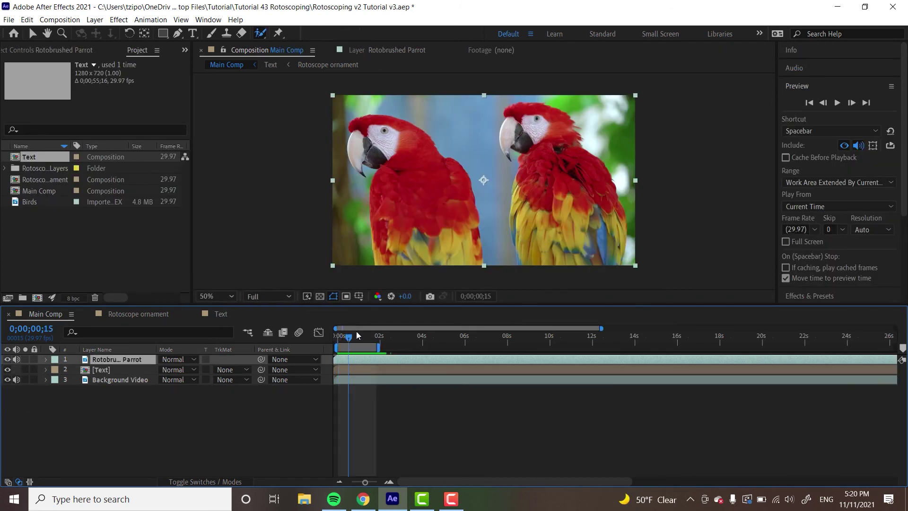
pyautogui.press('space')
pyautogui.moveTo(358, 337); pyautogui.dragTo(337, 340)
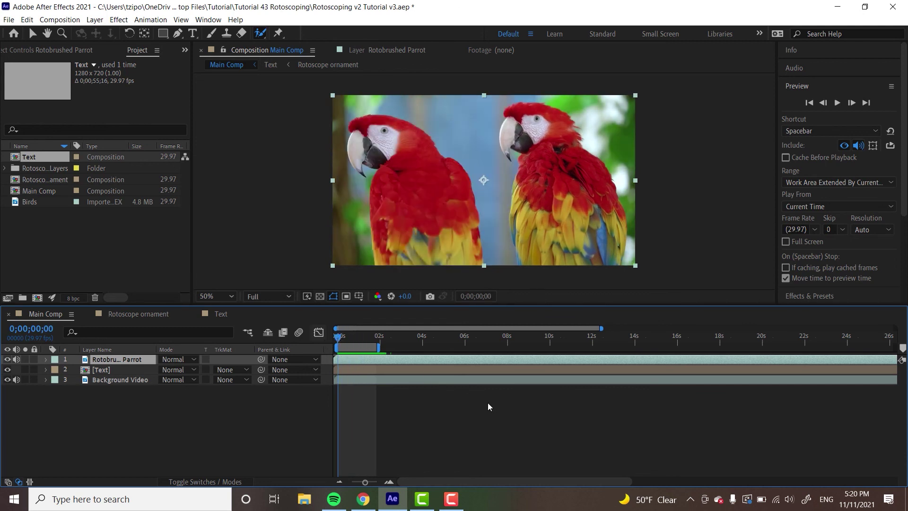